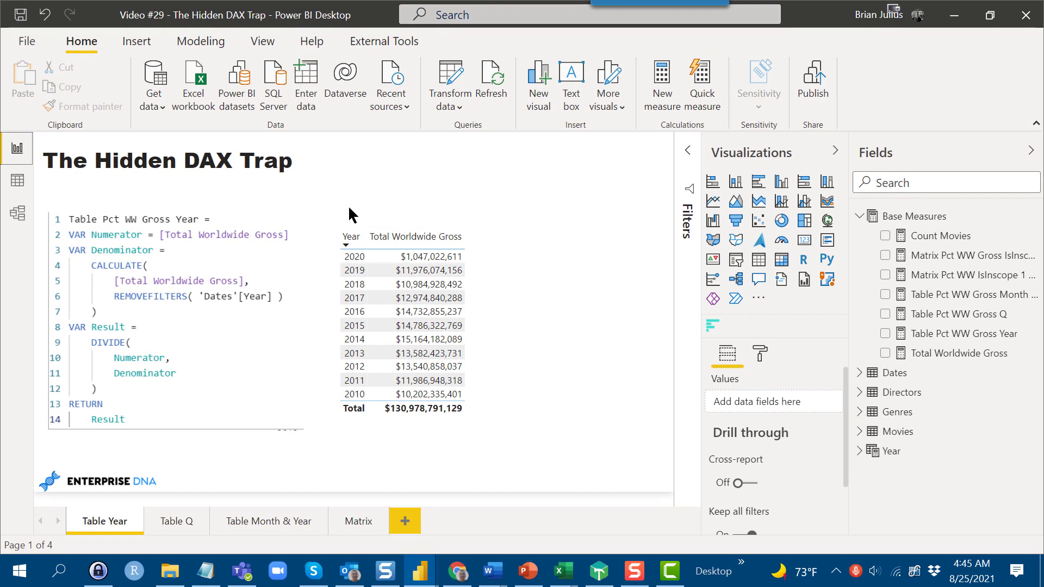
# Look over the model relationships and the Total Worldwide Gross measure's formula
pyautogui.click(17, 213)
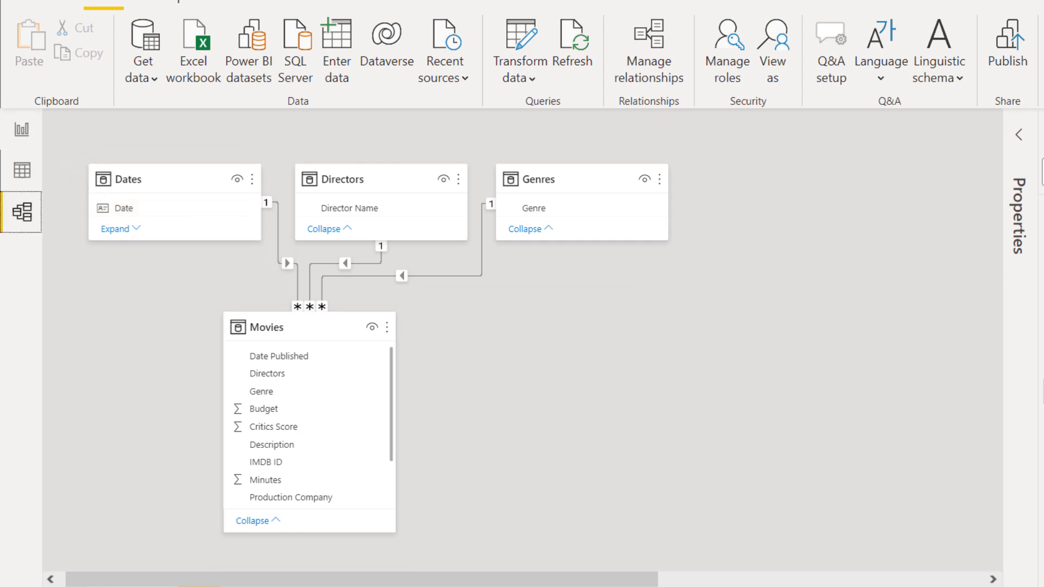
pyautogui.click(21, 134)
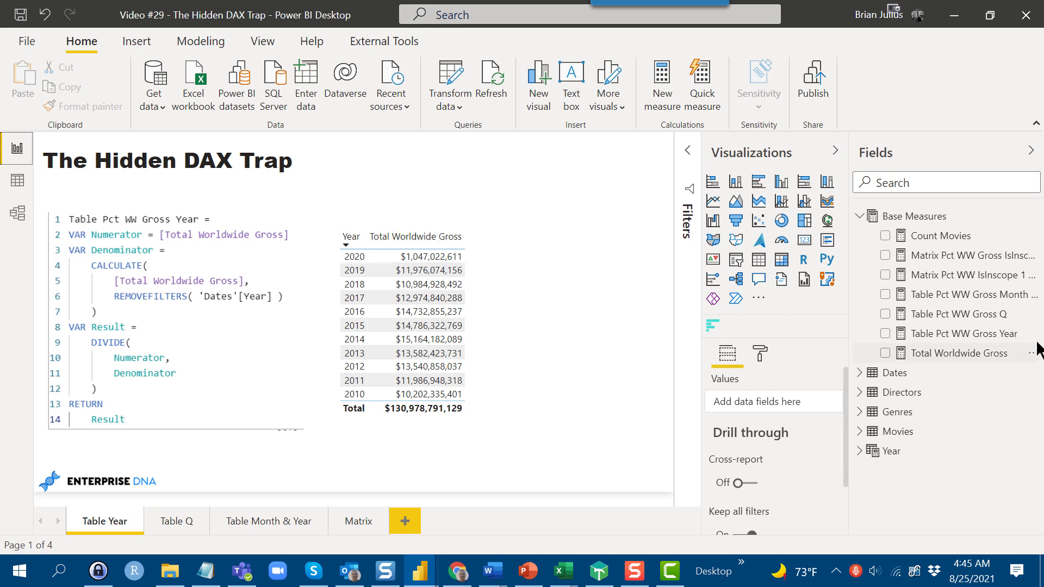
pyautogui.click(944, 355)
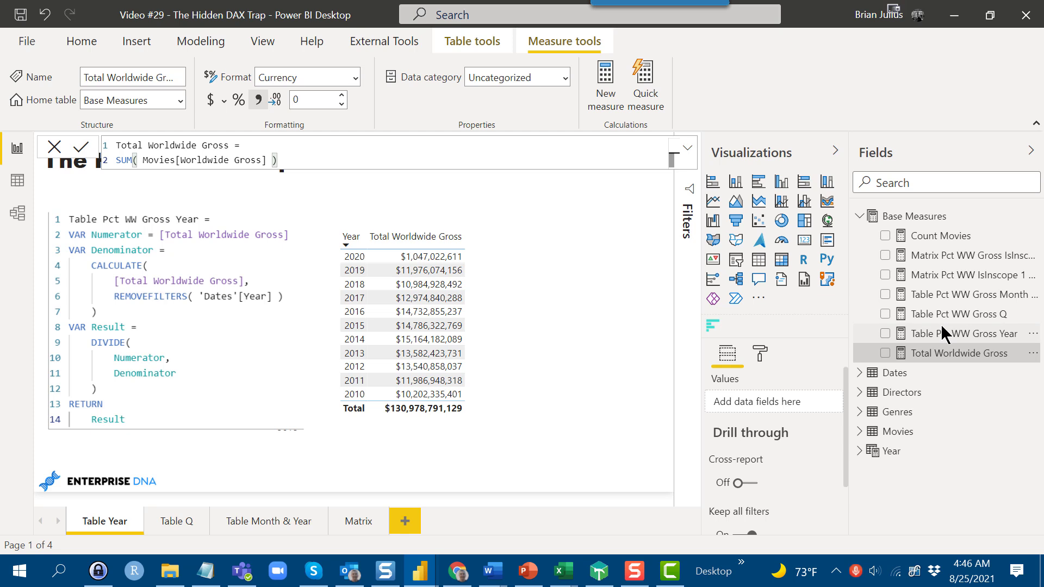
# Add Table Pct WW Gross Year to the year table, showing shares from 0.8% to 11.6%
pyautogui.click(943, 332)
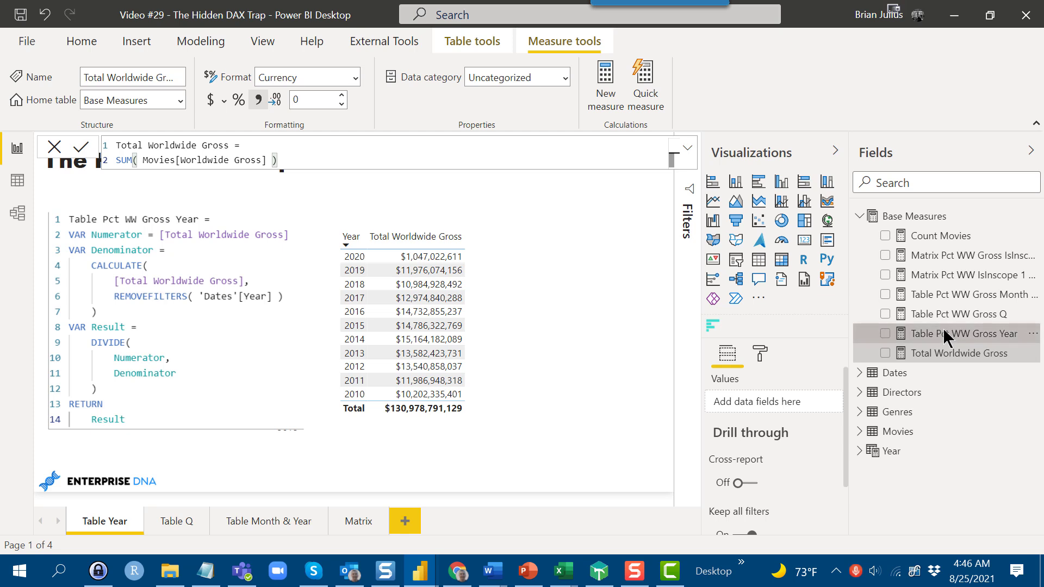
pyautogui.click(943, 321)
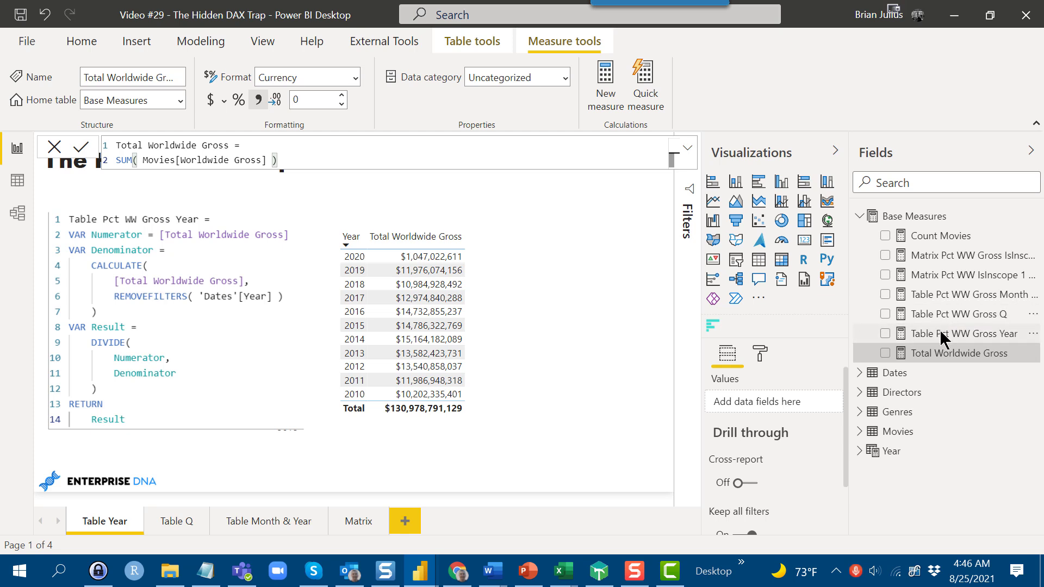
pyautogui.moveTo(943, 332); pyautogui.dragTo(507, 348)
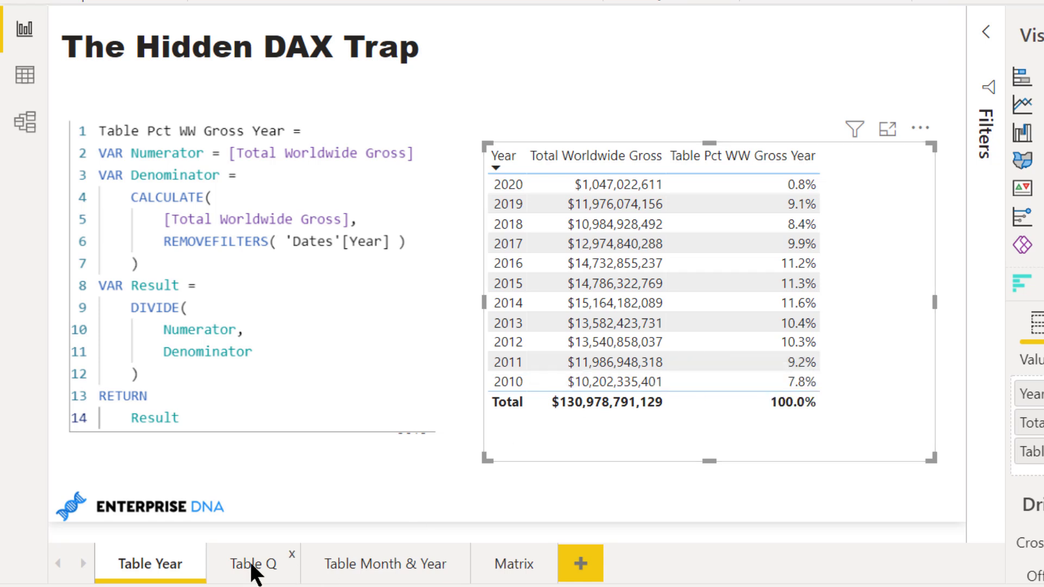
# Add Table Pct WW Gross Q to the Table Q page's quarter table, giving 26.2%, 21.9%, 20.5%, 31.4%
pyautogui.click(253, 570)
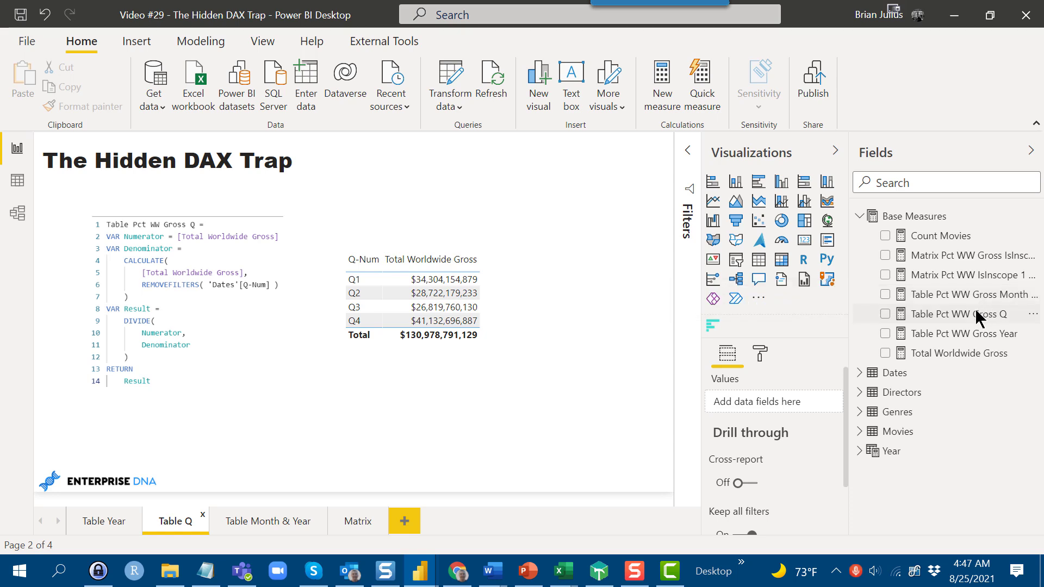
pyautogui.moveTo(978, 317); pyautogui.dragTo(525, 281)
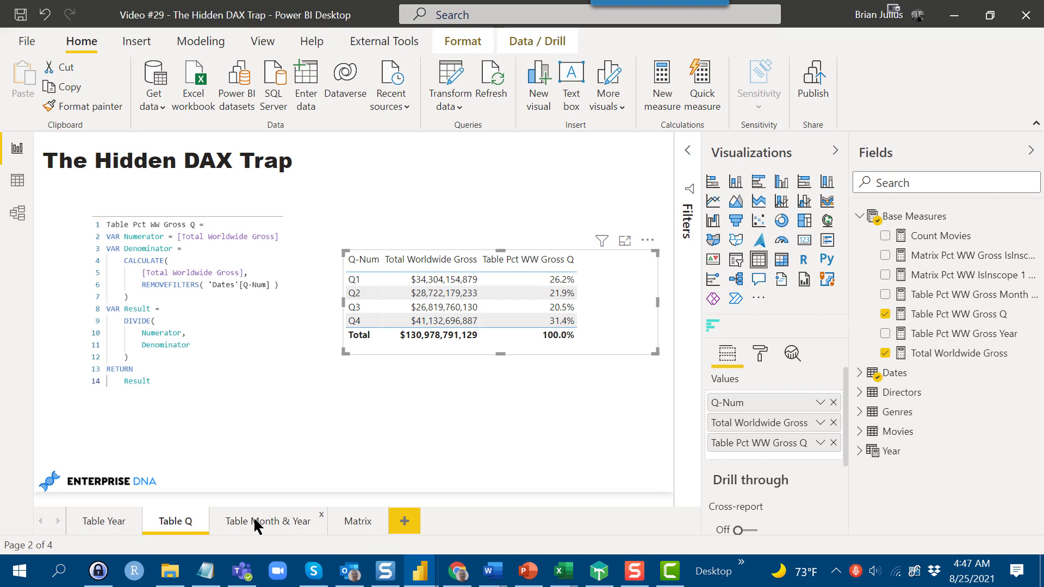
# Add Table Pct WW Gross Month & Year to the Table Month & Year page's monthly table
pyautogui.click(256, 523)
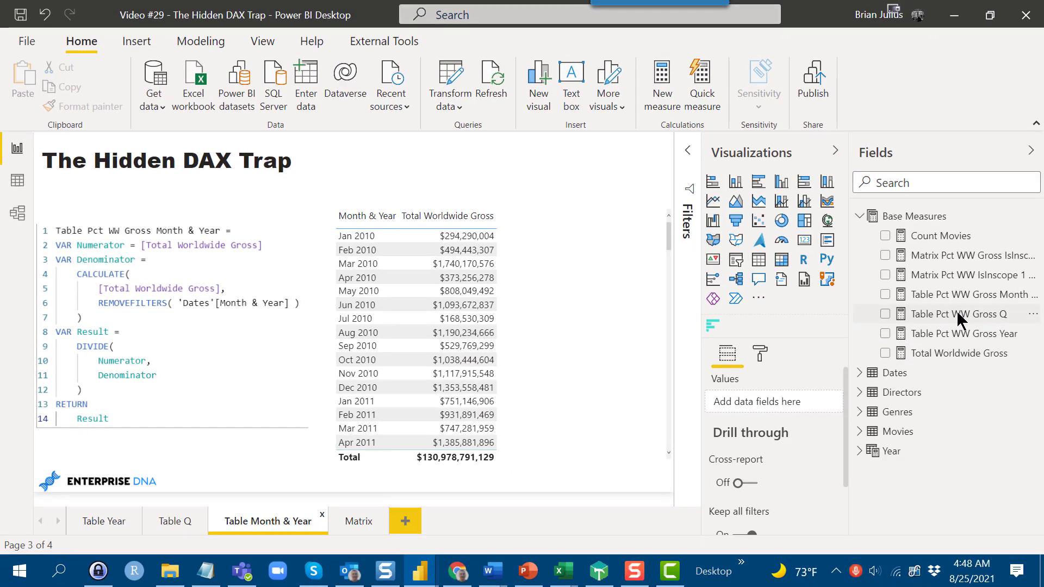
pyautogui.moveTo(964, 296); pyautogui.dragTo(536, 330)
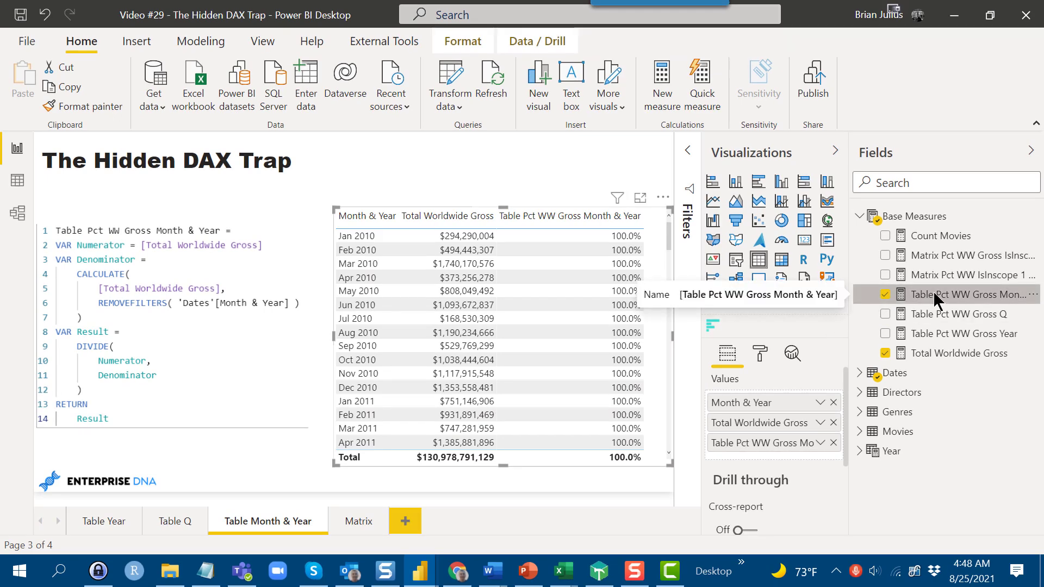
# Make the Month & Year percent measure return Denominator instead of Result on line 14
pyautogui.click(933, 294)
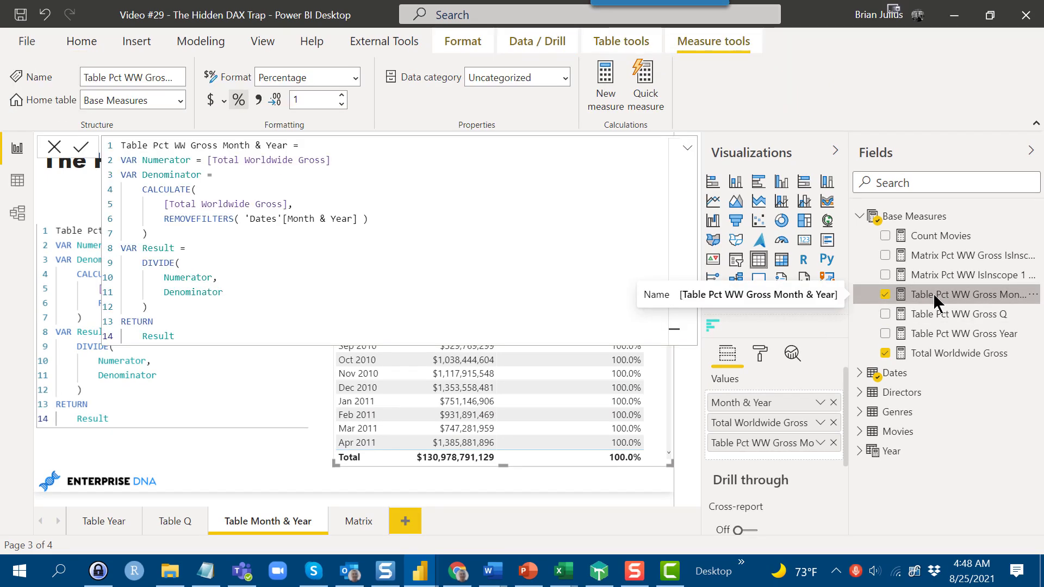
pyautogui.click(159, 336)
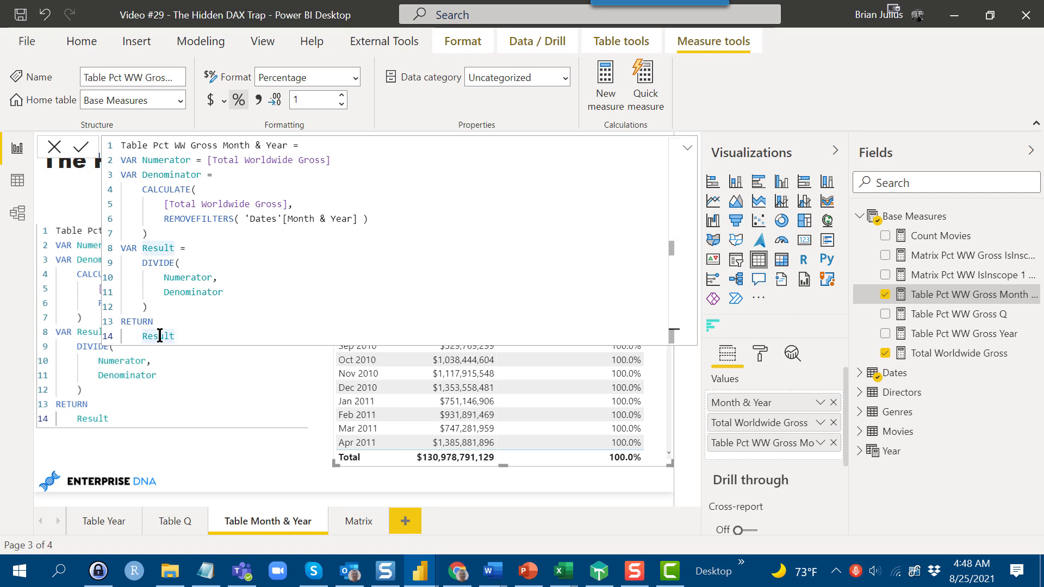
pyautogui.hotkey('shift', 'End')
pyautogui.doubleClick(156, 342)
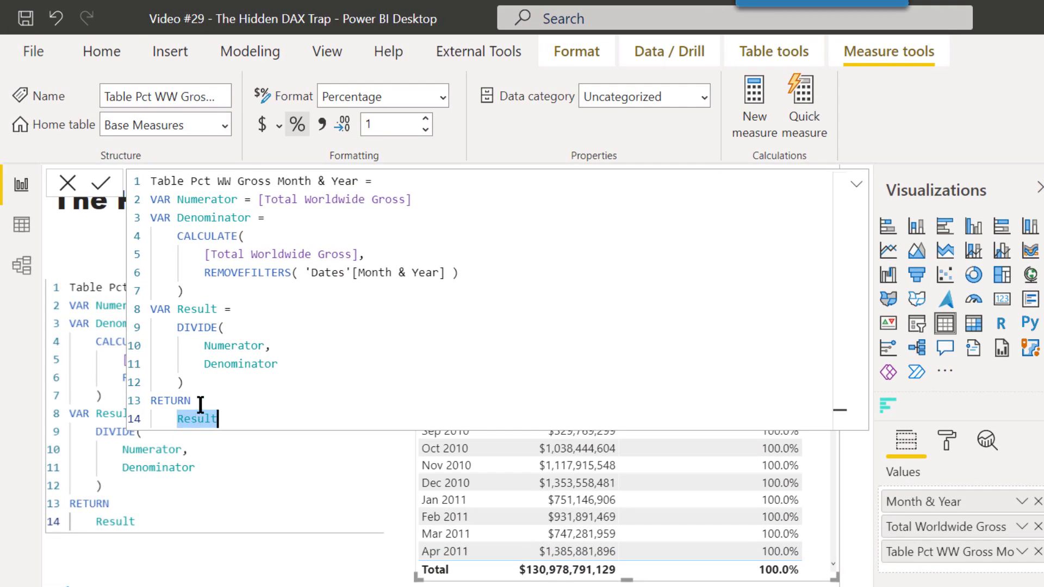
pyautogui.write('de')
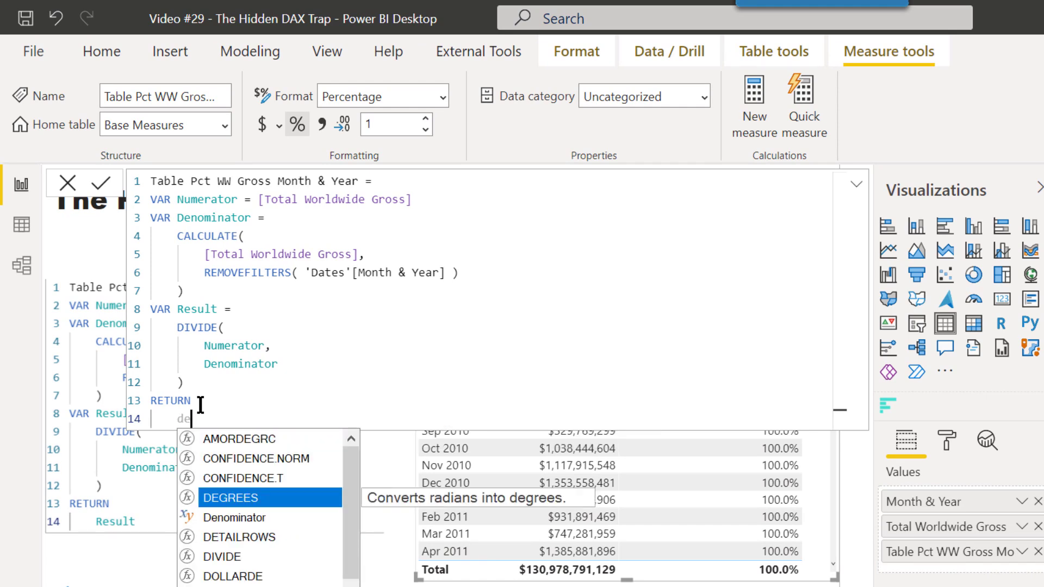
pyautogui.write('n')
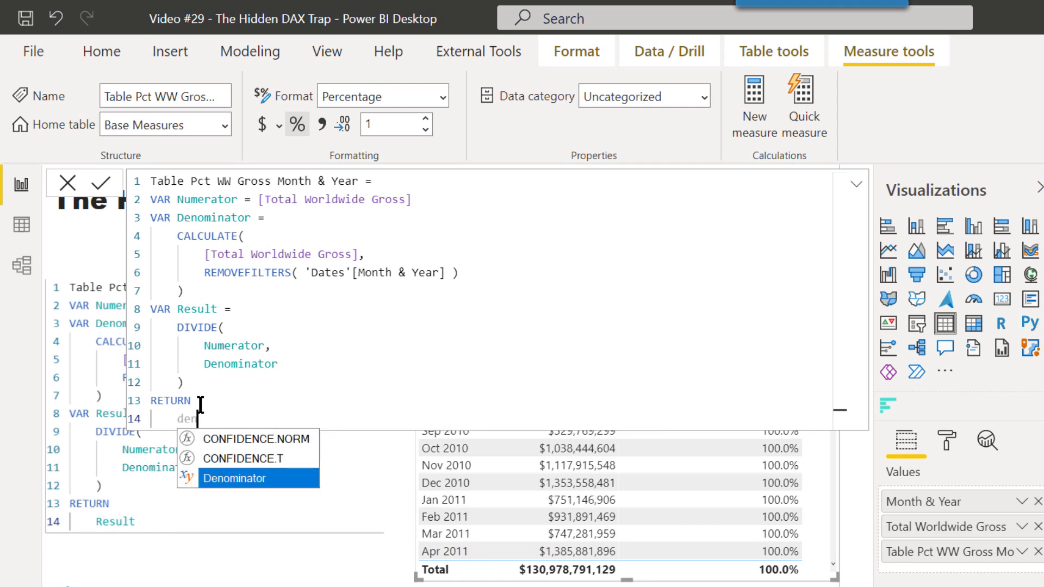
pyautogui.press('Tab')
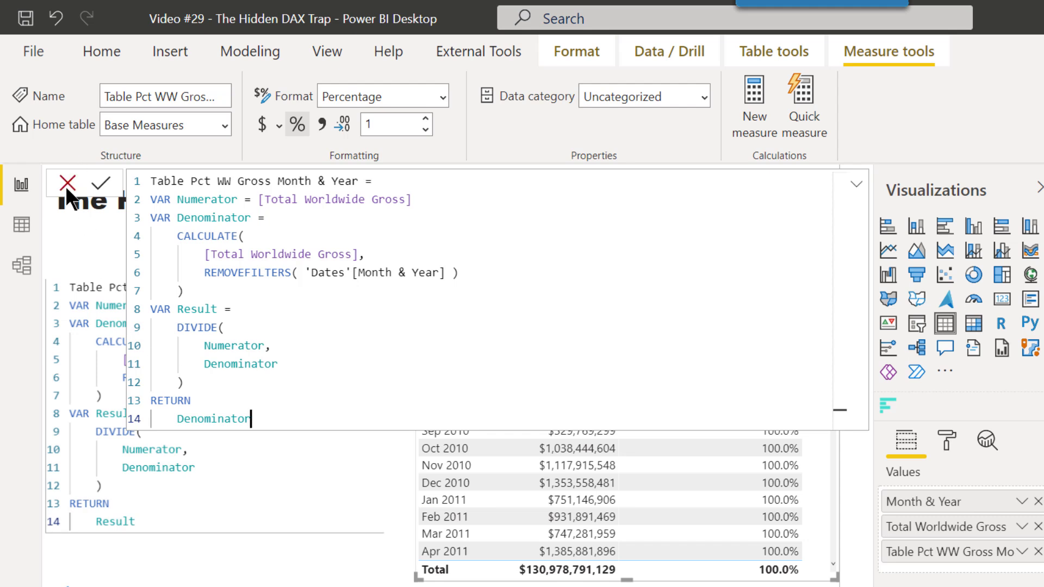
pyautogui.click(96, 175)
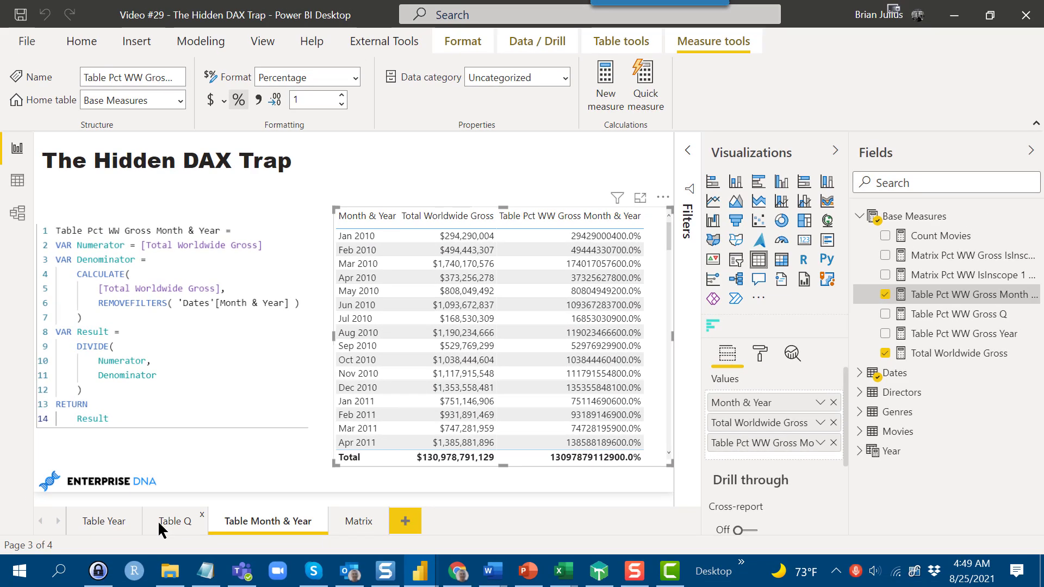
pyautogui.click(159, 520)
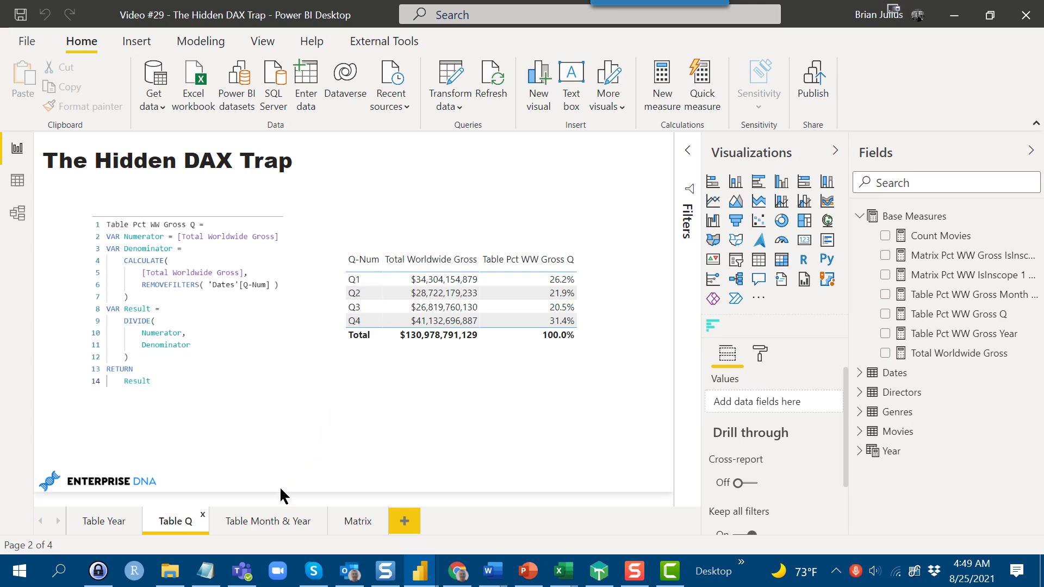
pyautogui.click(277, 520)
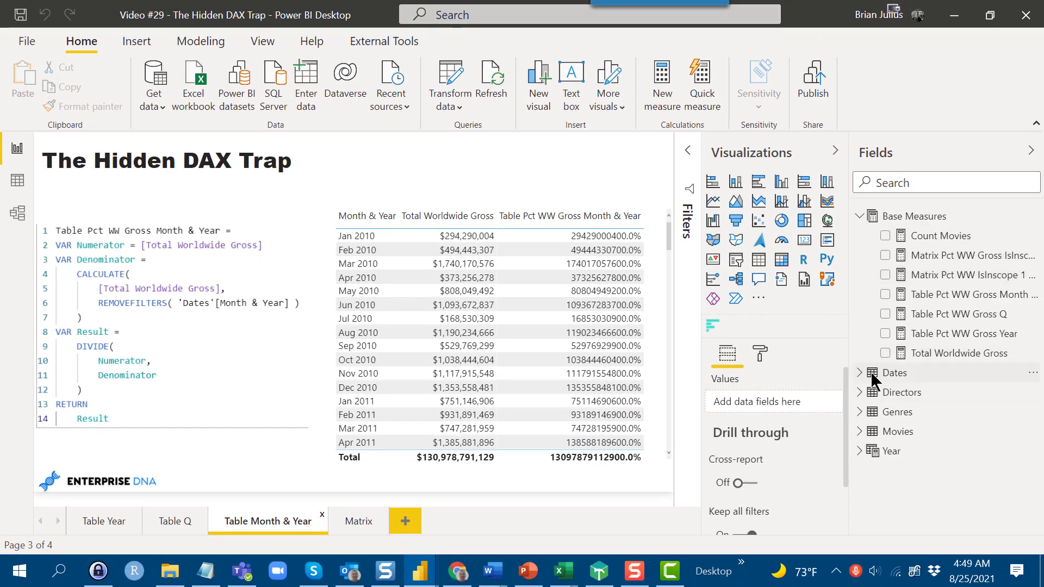
# Set MonthnYear as the sort-by column for the Dates table's Month & Year field
pyautogui.click(872, 369)
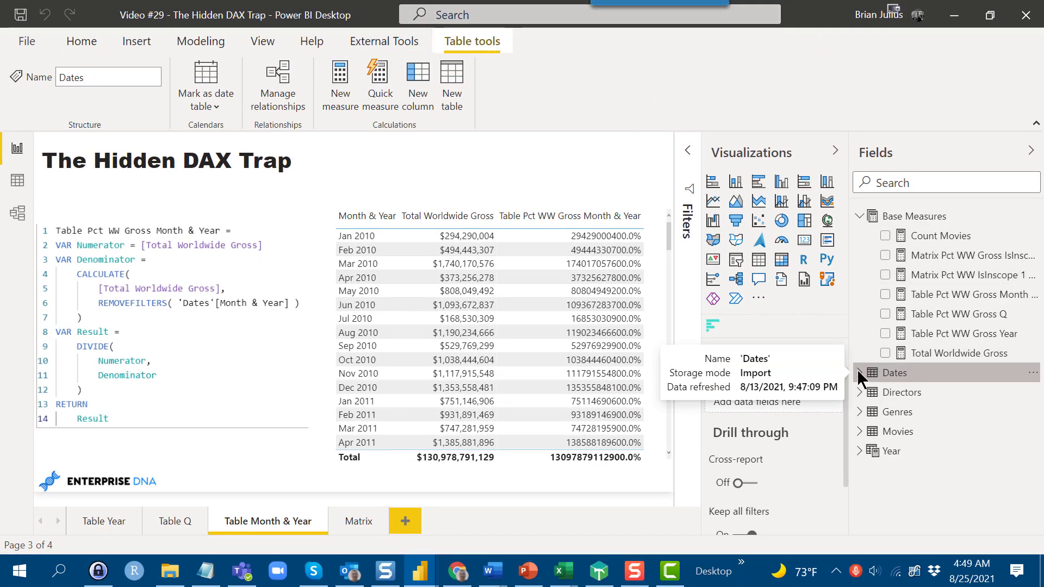
pyautogui.click(859, 373)
pyautogui.scroll(-5, 921, 451)
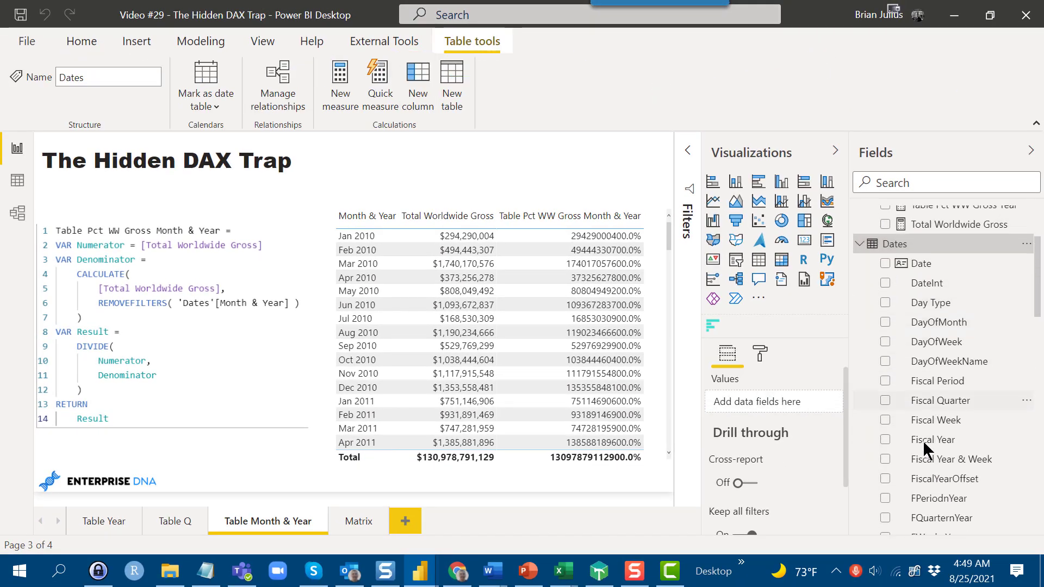
pyautogui.scroll(-10, 927, 431)
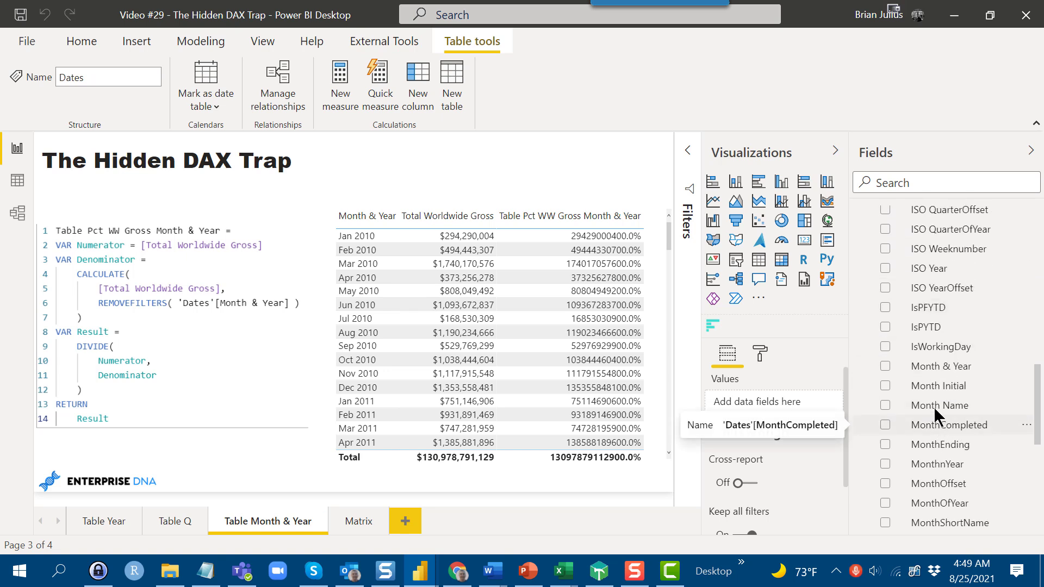
pyautogui.click(929, 367)
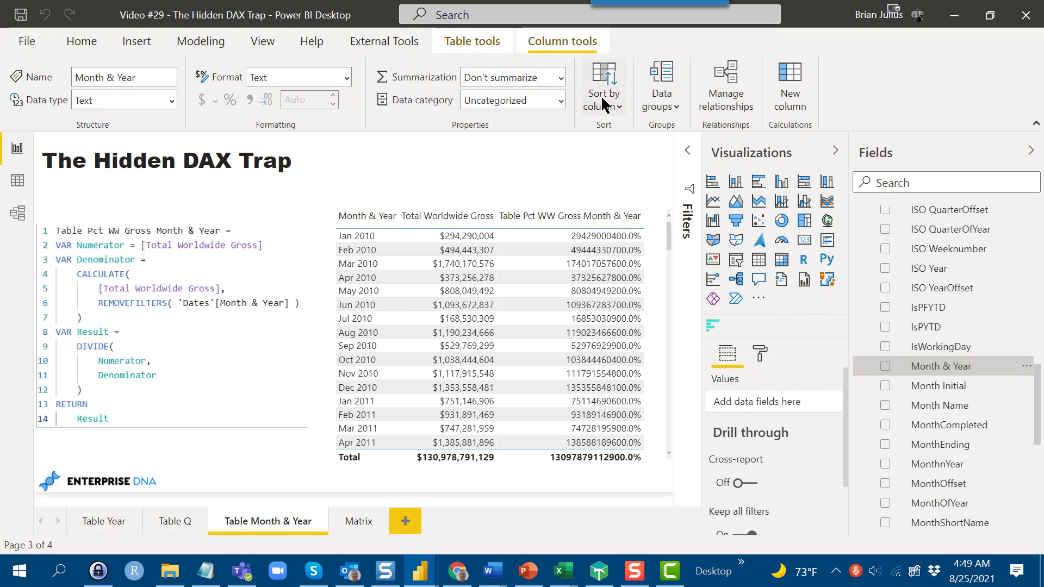
pyautogui.click(618, 108)
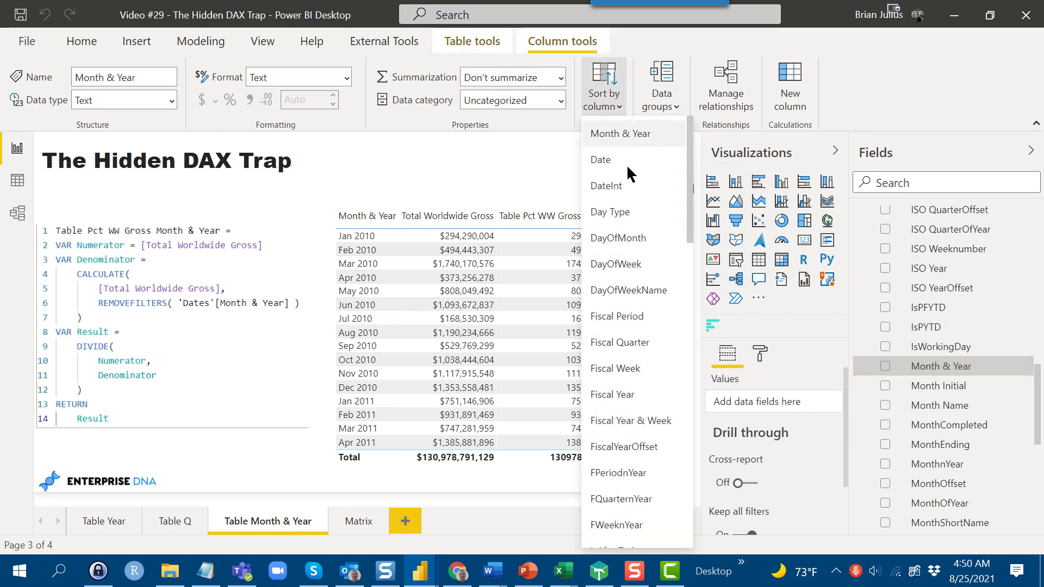
pyautogui.scroll(-3, 625, 191)
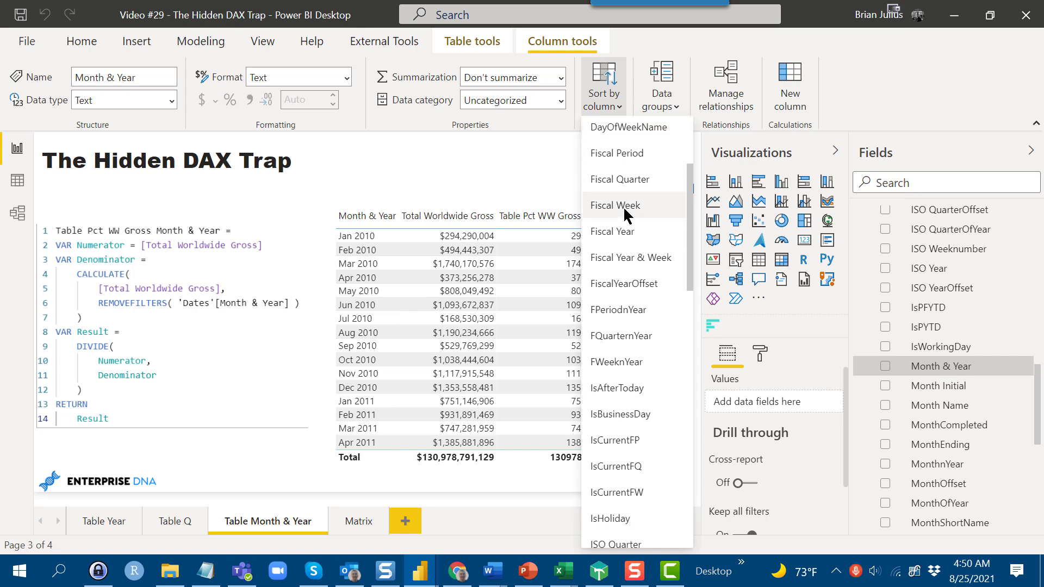
pyautogui.scroll(-3, 622, 211)
pyautogui.scroll(-6, 623, 217)
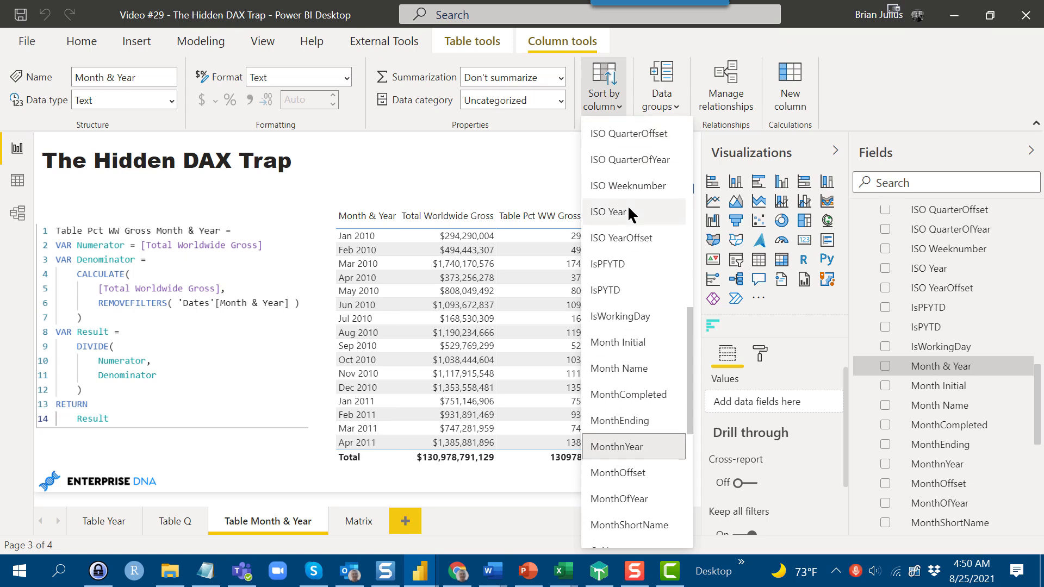
pyautogui.click(634, 451)
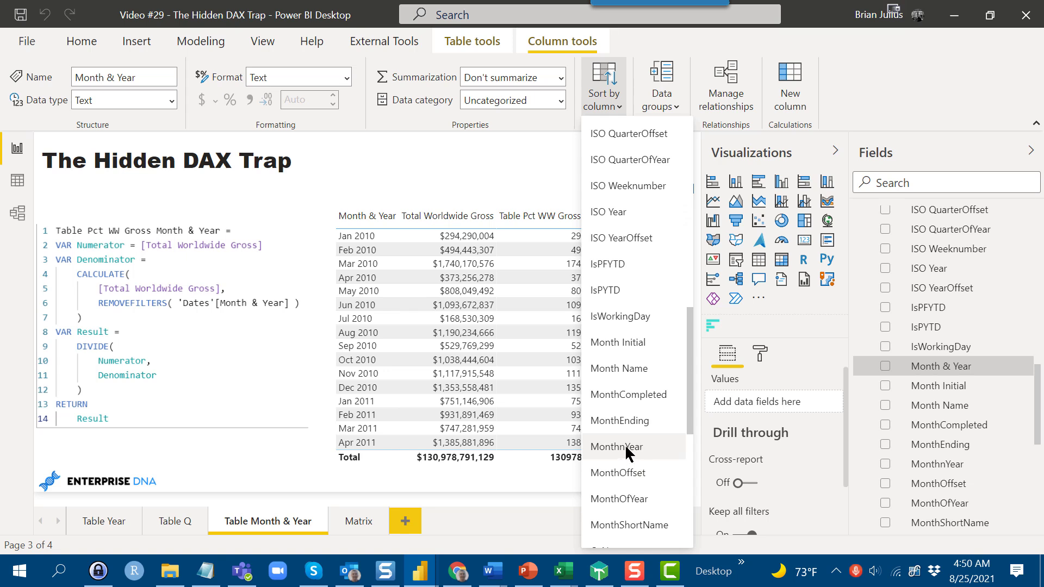
# Open the Table Pct WW Gross Month & Year measure from Base Measures for editing
pyautogui.click(508, 497)
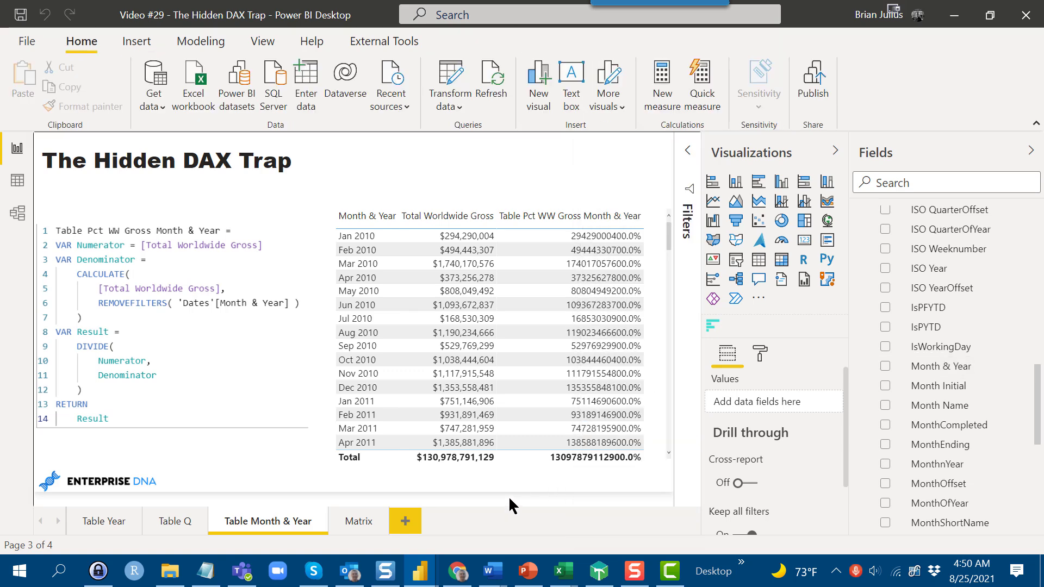
pyautogui.click(1030, 152)
pyautogui.click(1031, 155)
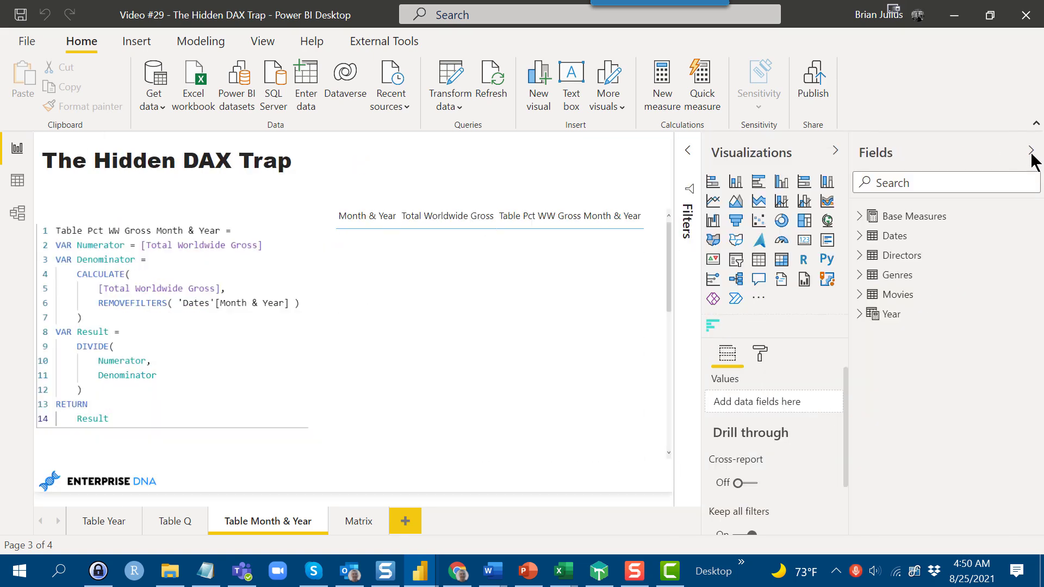
pyautogui.click(858, 217)
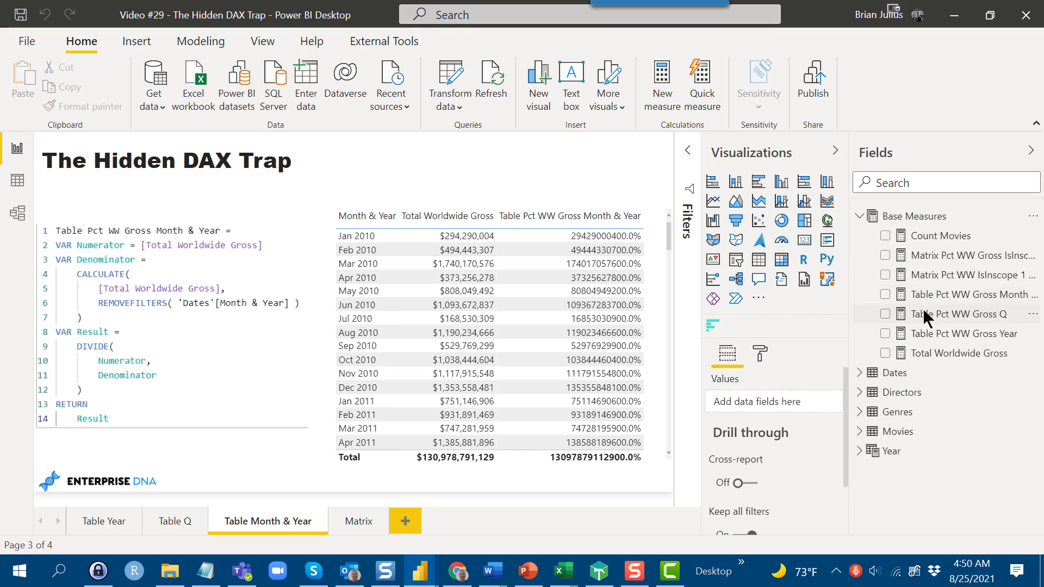
pyautogui.click(934, 294)
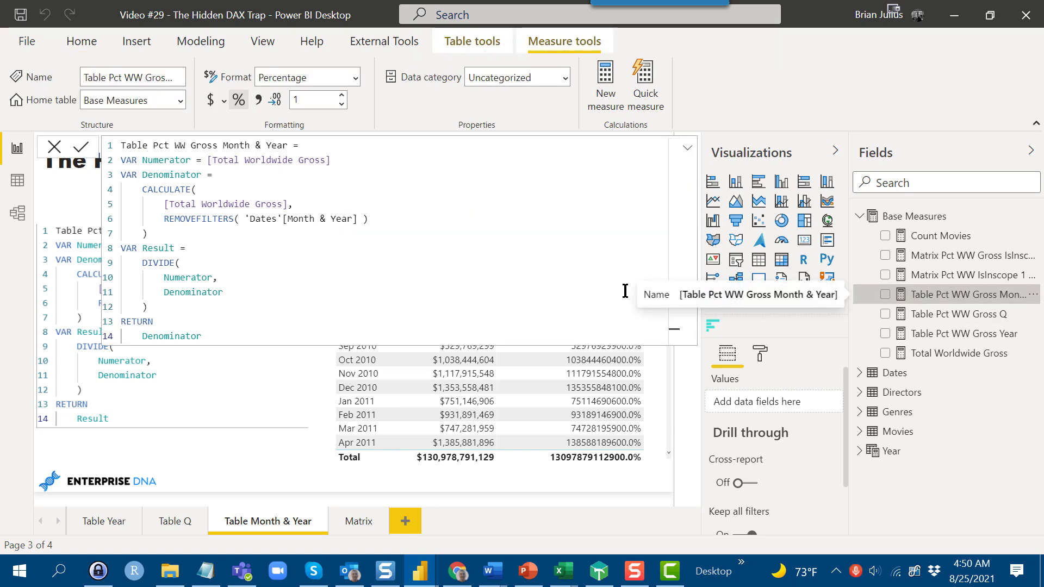
# Change line 14 back to return Result instead of Denominator
pyautogui.doubleClick(174, 332)
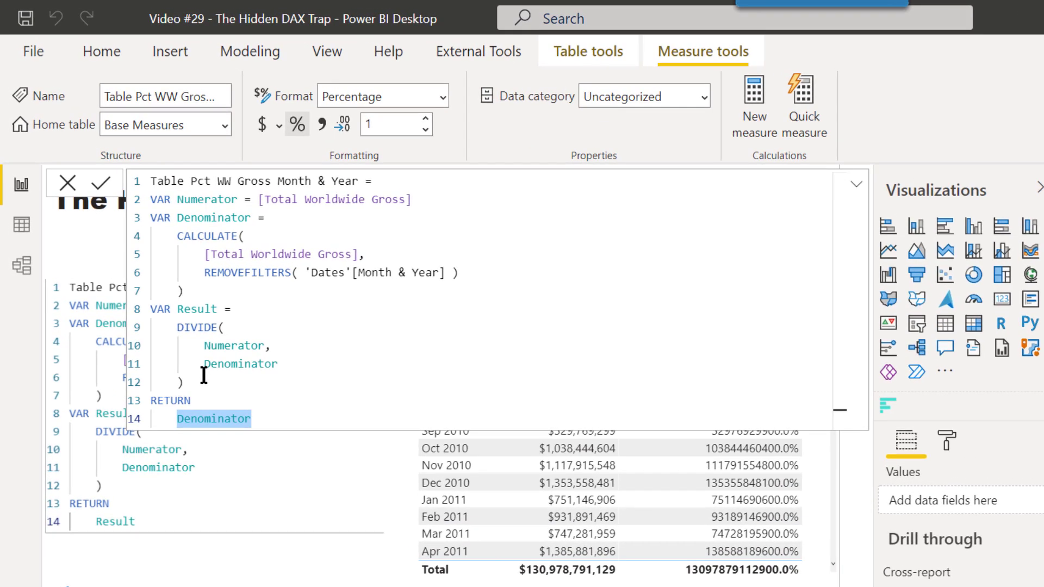
pyautogui.write('Re')
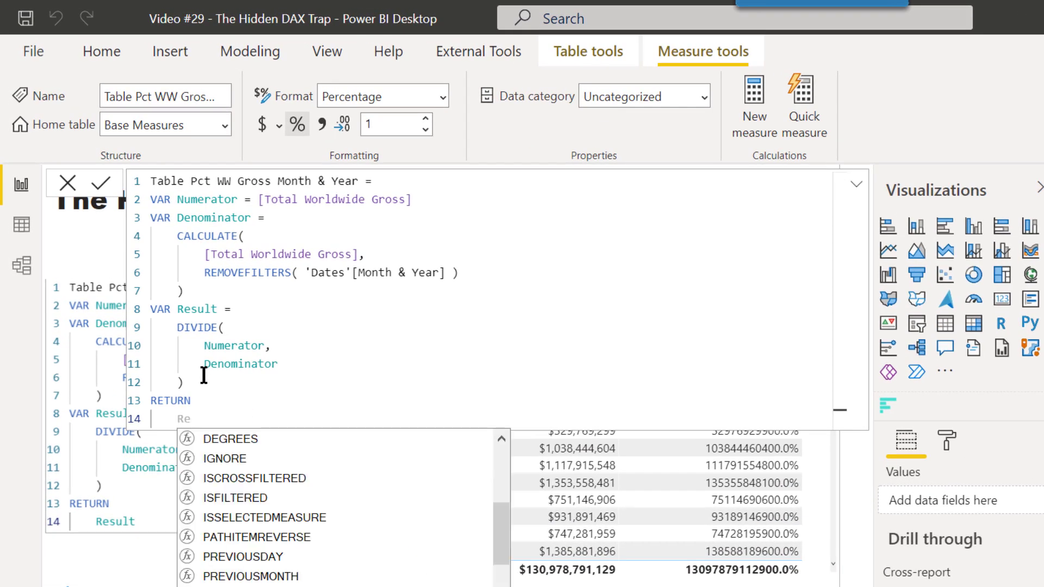
pyautogui.write('s')
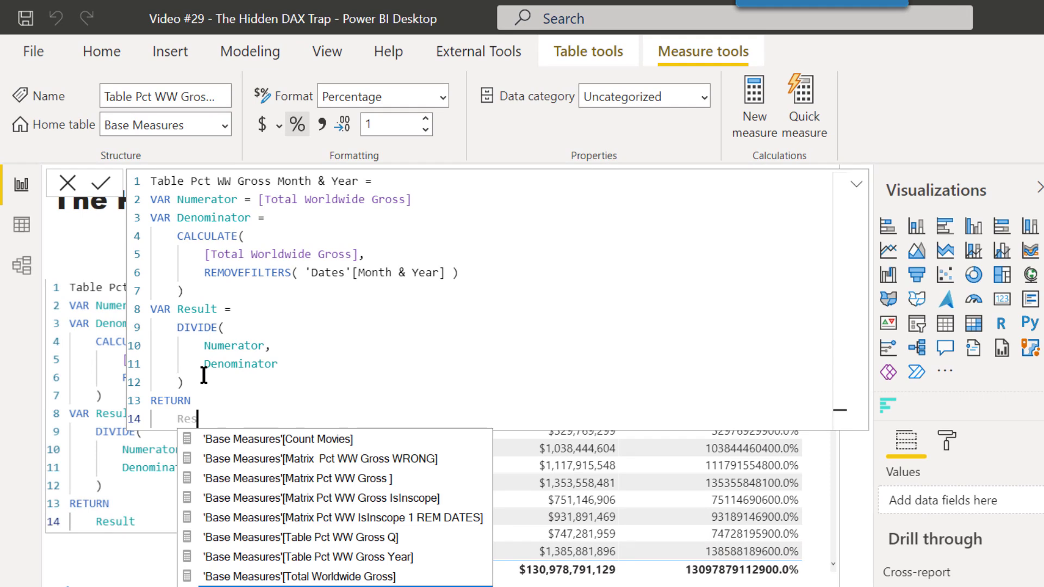
pyautogui.write('ult')
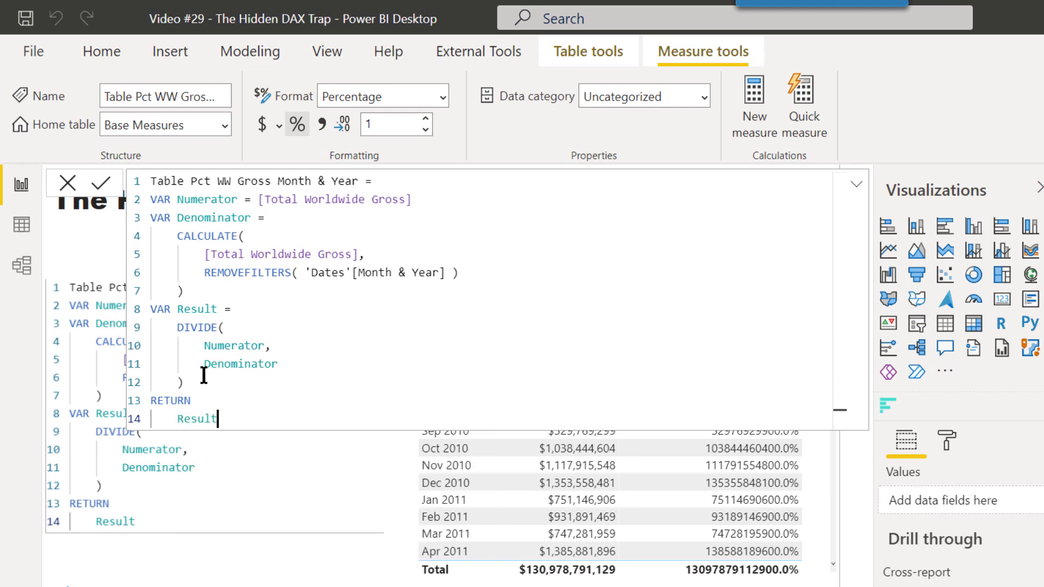
pyautogui.click(446, 273)
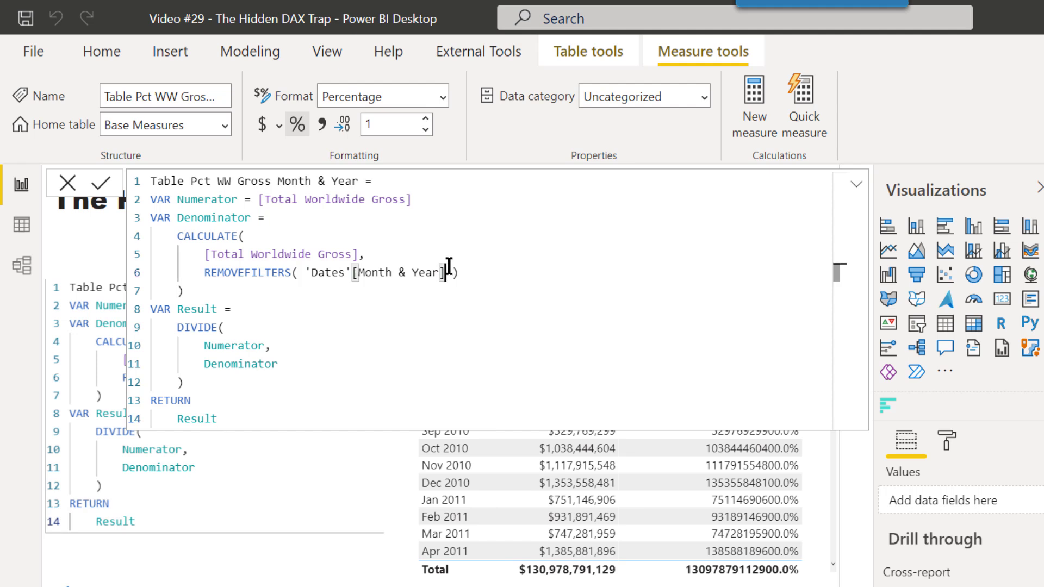
# Add Dates[MonthnYear] to the measure's REMOVEFILTERS so monthly percentages total 100.0%
pyautogui.write(',')
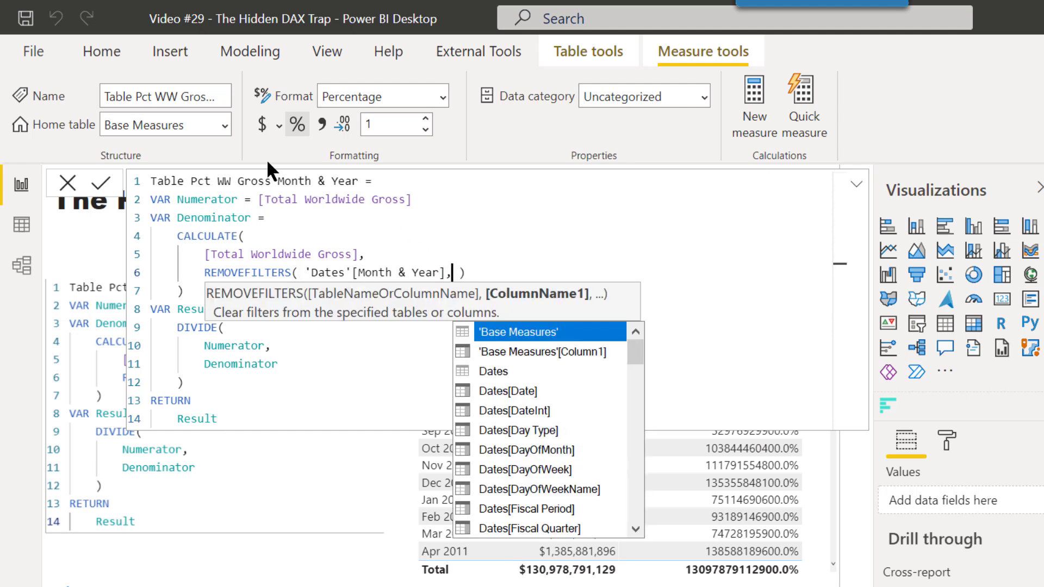
pyautogui.write(' d')
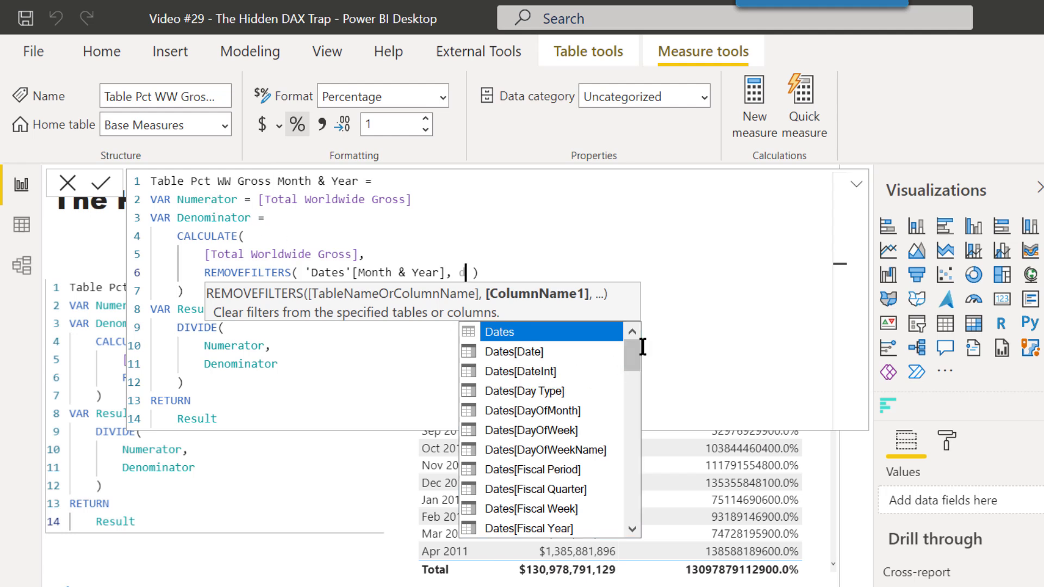
pyautogui.moveTo(632, 352); pyautogui.dragTo(629, 399)
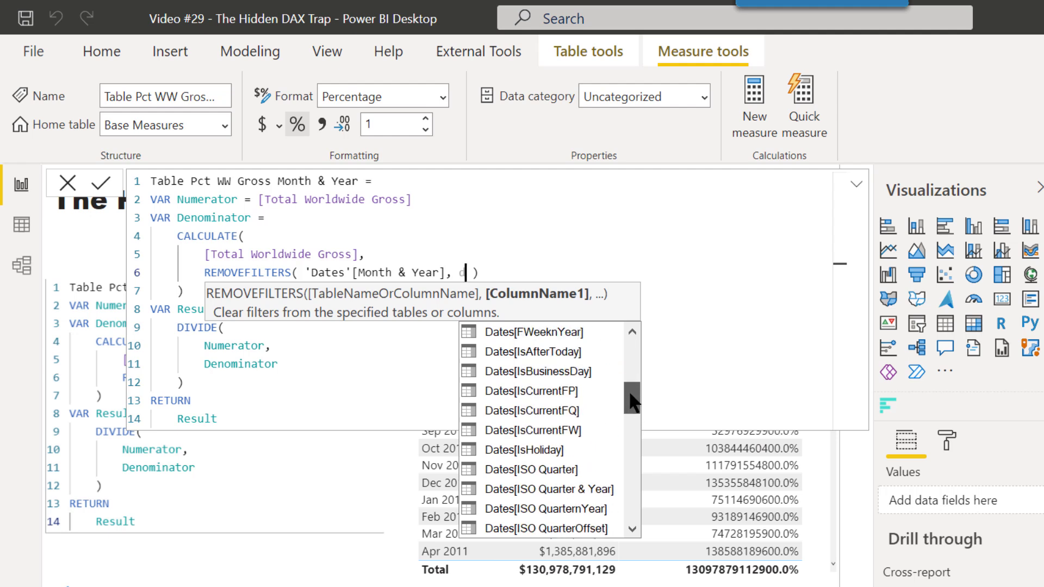
pyautogui.scroll(-4, 601, 390)
pyautogui.click(601, 388)
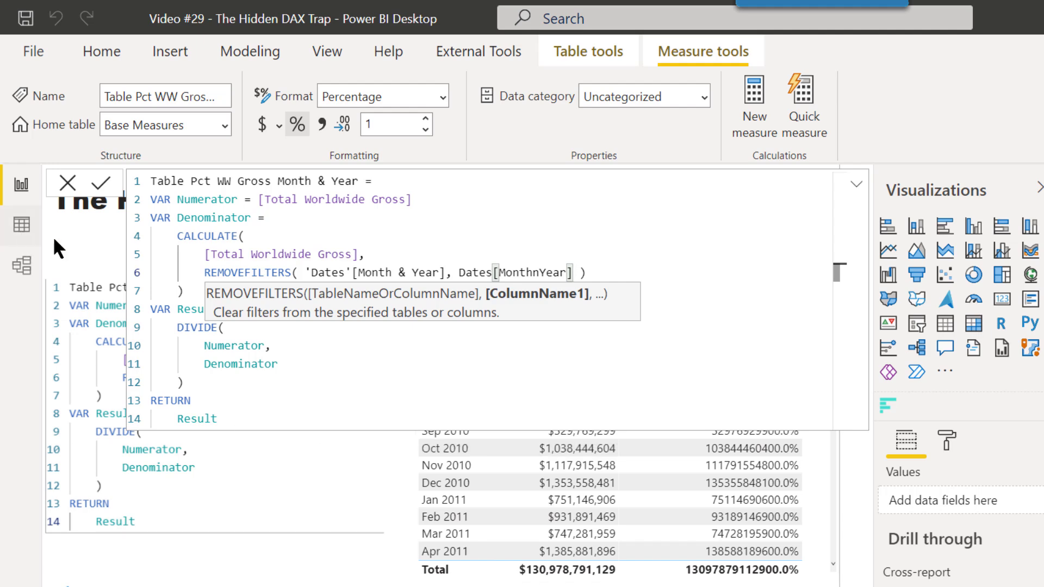
pyautogui.click(103, 181)
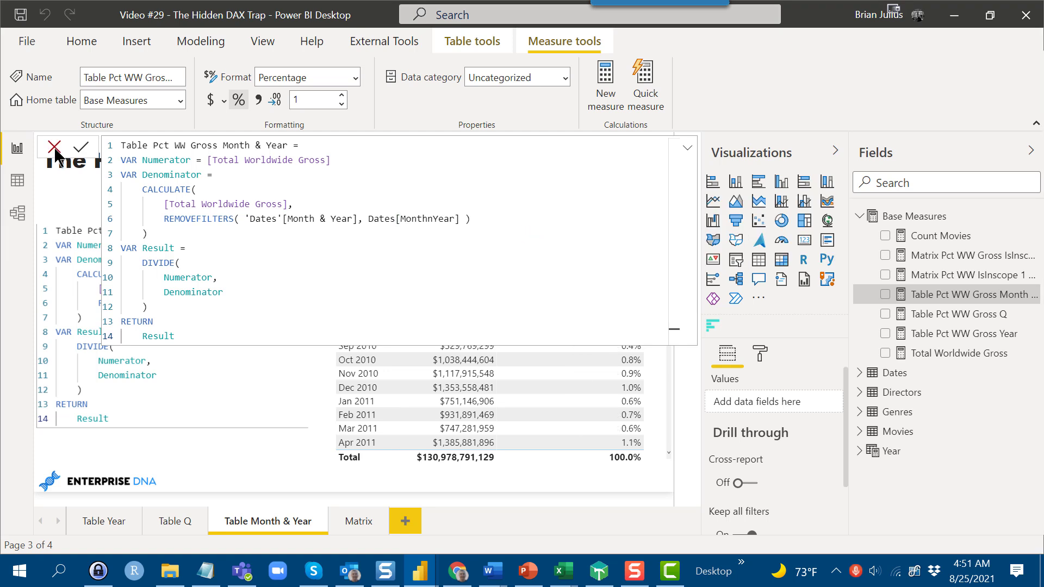
# Close the formula bar and scroll the table to review shares like Dec 2014 1.8%, Jun 2015 1.6%
pyautogui.click(55, 148)
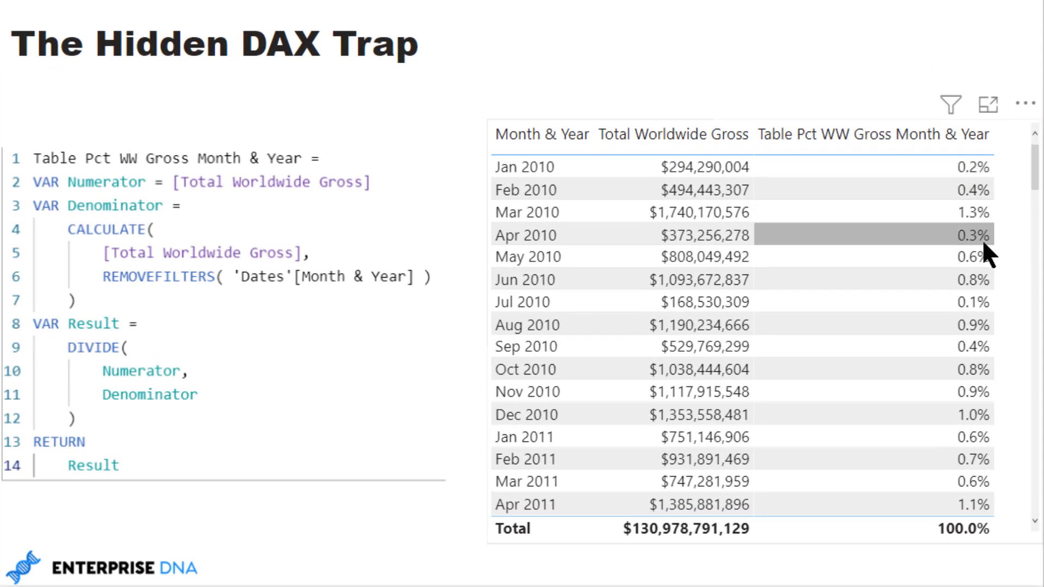
pyautogui.scroll(-3, 997, 269)
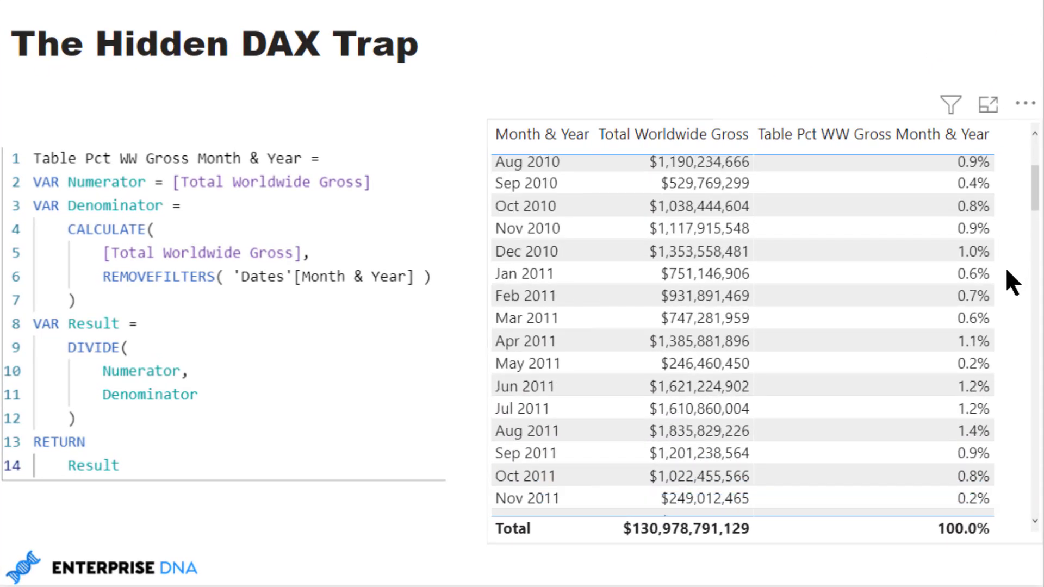
pyautogui.scroll(-2, 1011, 280)
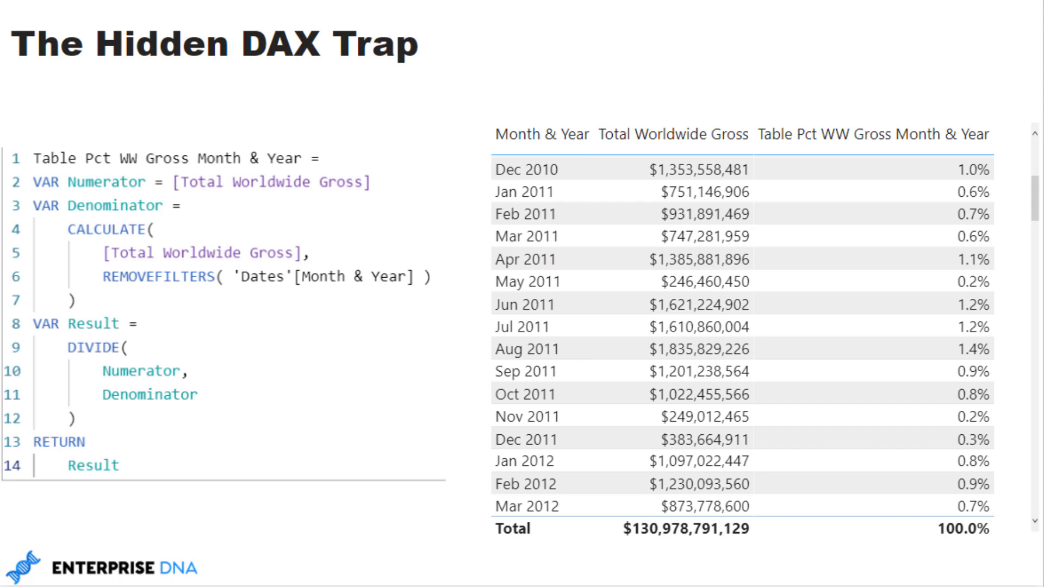
pyautogui.click(1035, 220)
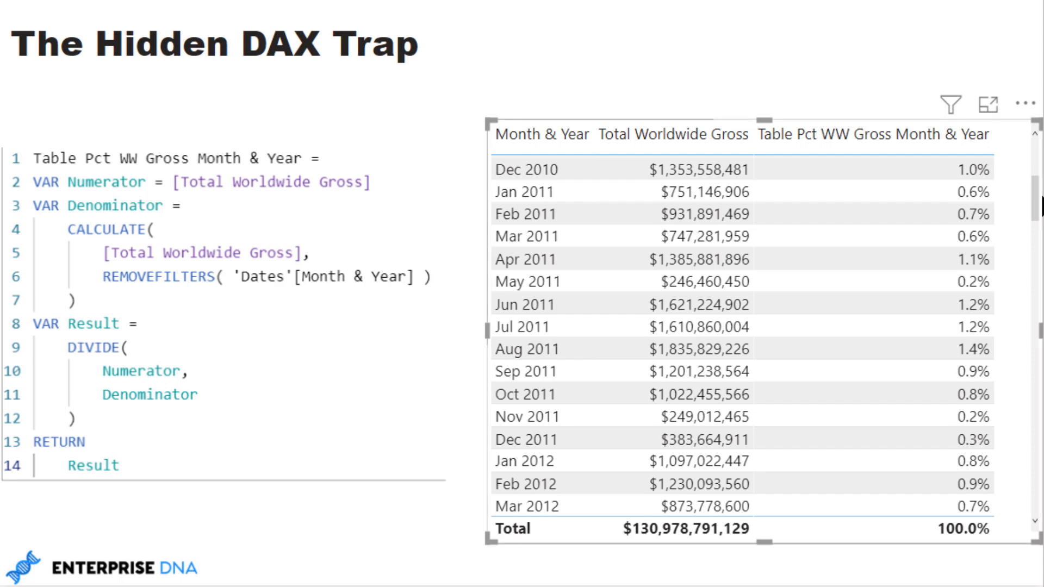
pyautogui.moveTo(1041, 206); pyautogui.dragTo(1036, 327)
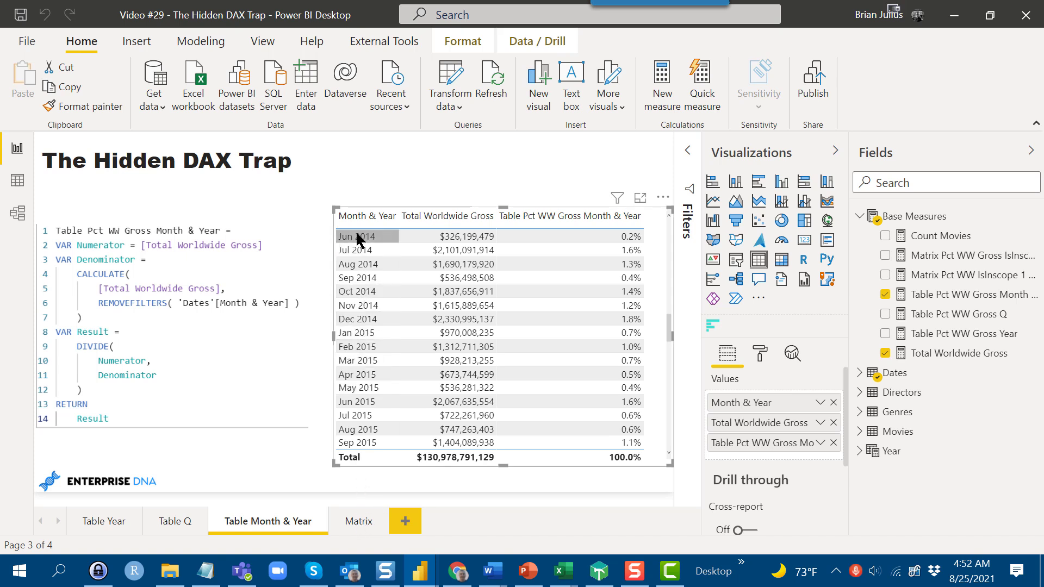
# Go to the Matrix page with the IsInscope measure and year-month percentage matrix
pyautogui.click(355, 521)
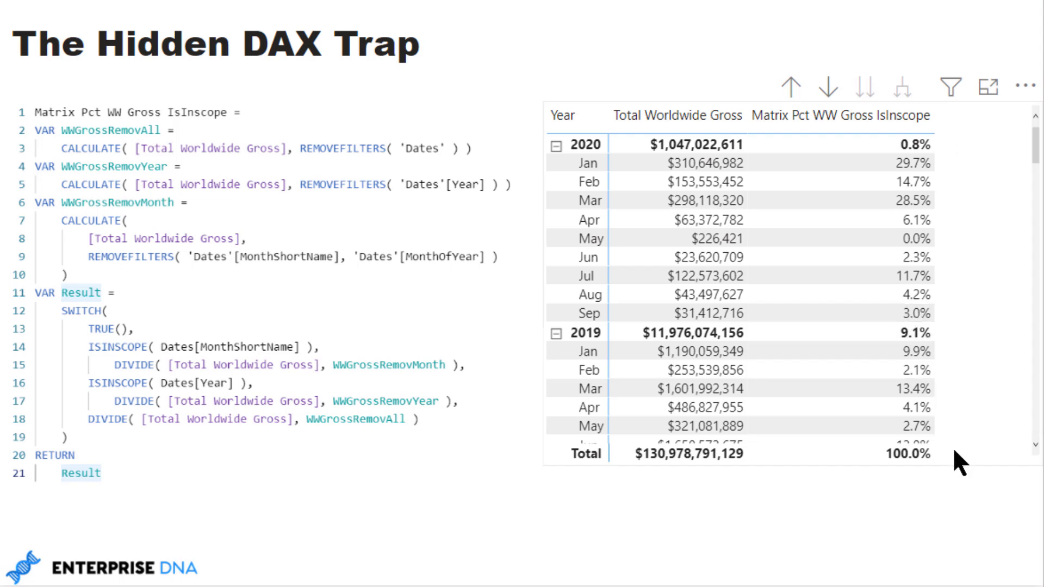
# Swap Matrix Pct WW Gross IsInscope for Matrix Pct WW IsInscope 1 REM DATES in the matrix Values, viewing its formula
pyautogui.click(977, 415)
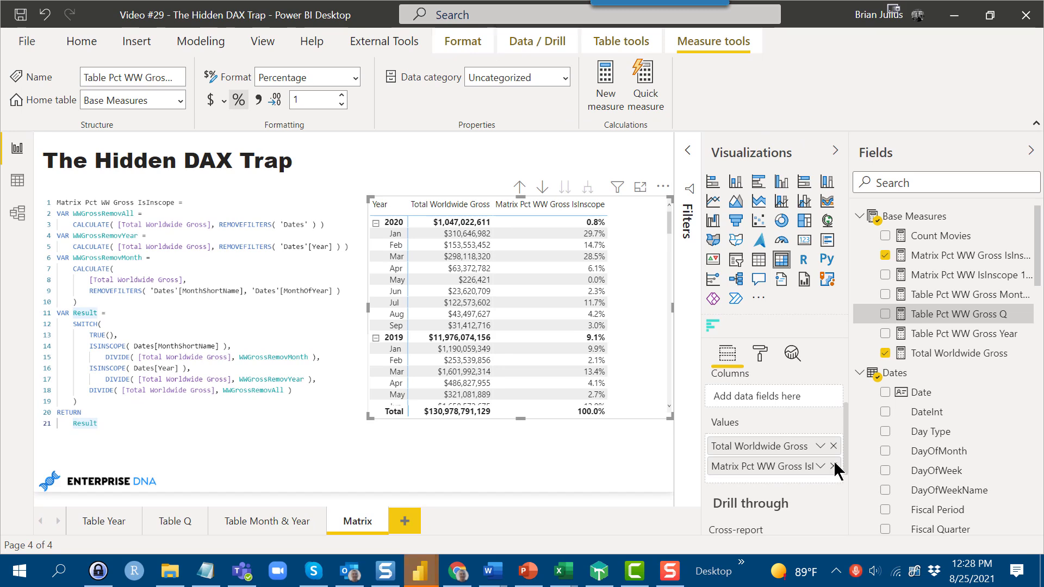
pyautogui.click(833, 466)
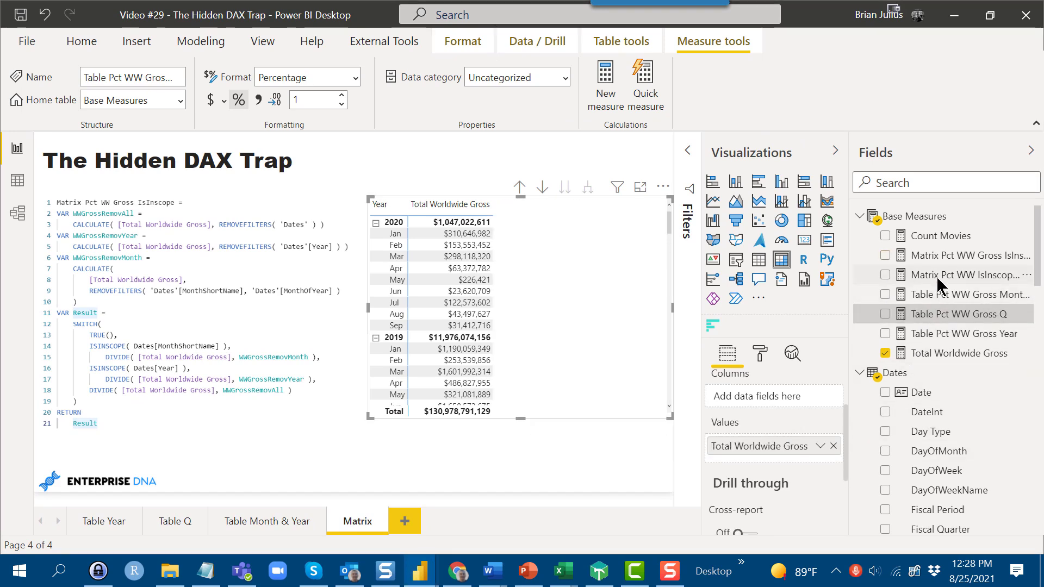
pyautogui.moveTo(939, 273); pyautogui.dragTo(785, 452)
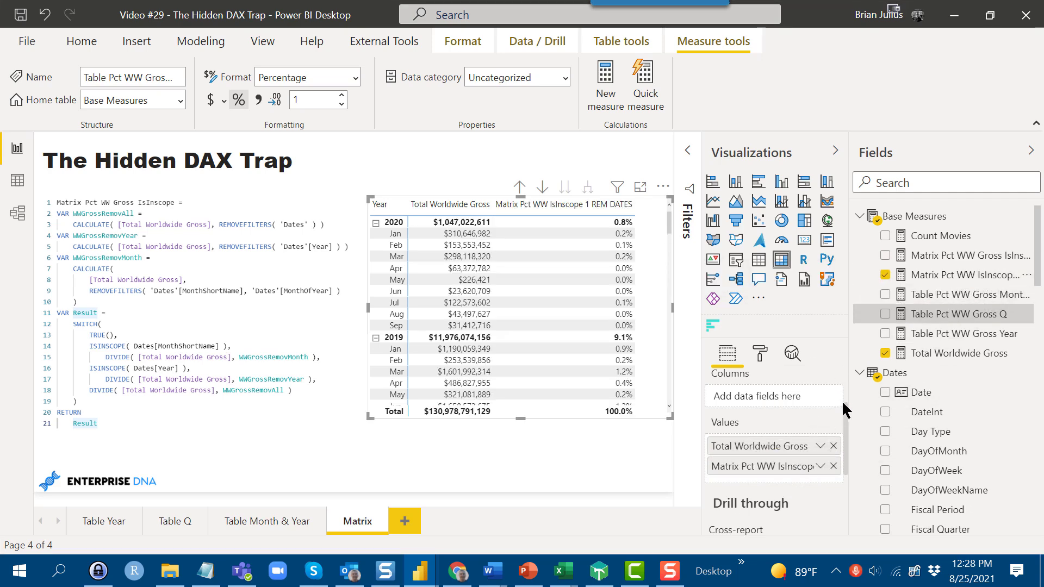
pyautogui.click(955, 276)
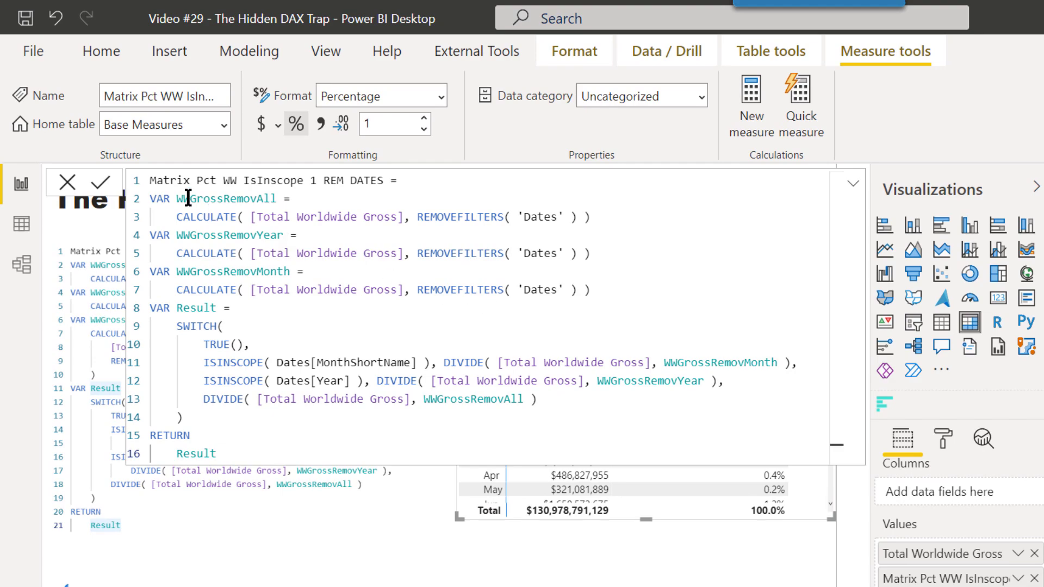
# Cancel the formula bar, leaving the REM DATES grand-total shares (Jan 2020 0.2%, 2019 9.1%)
pyautogui.click(67, 181)
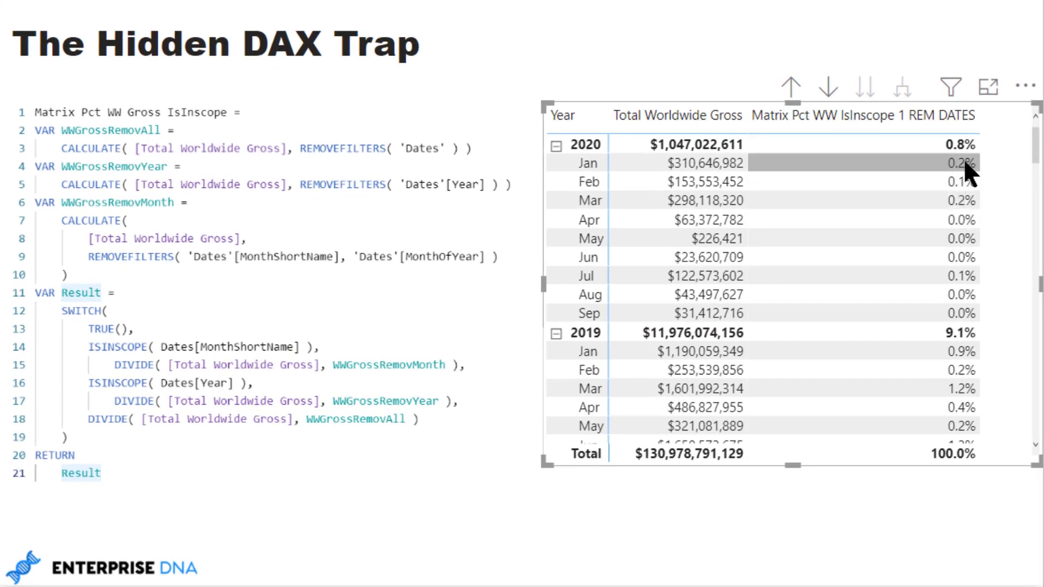
pyautogui.moveTo(963, 158)
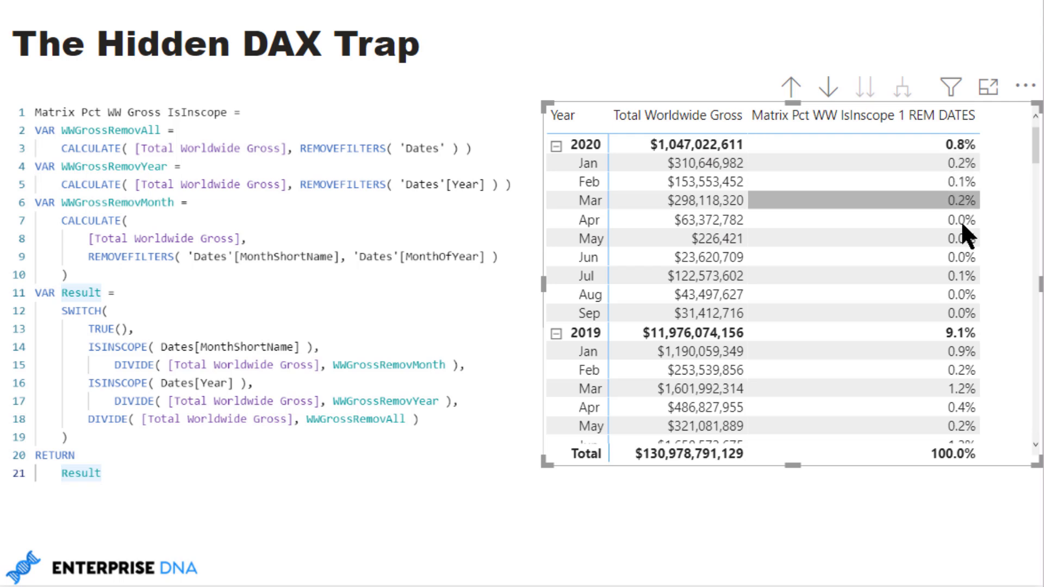
pyautogui.moveTo(964, 242)
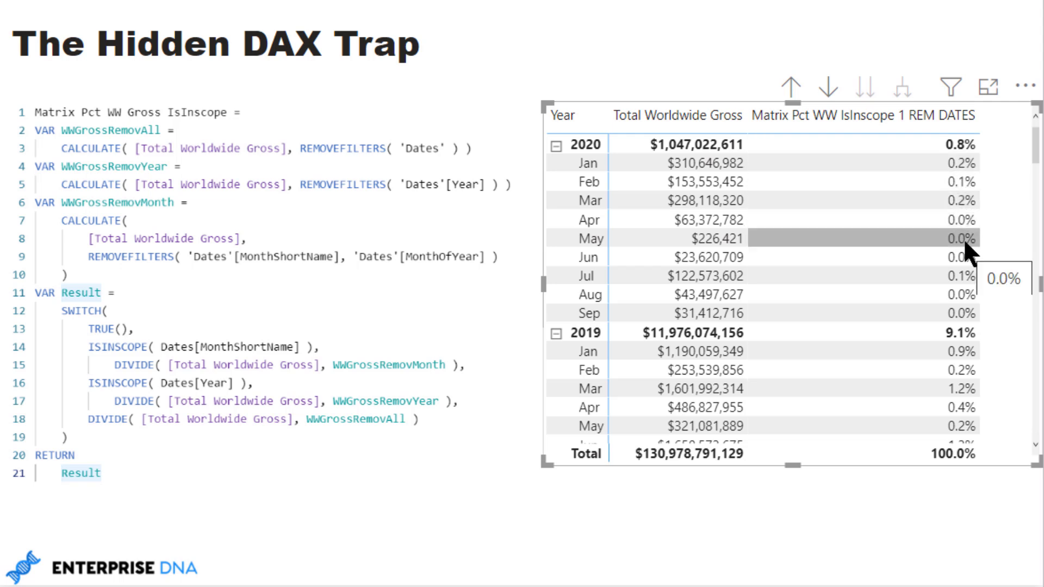